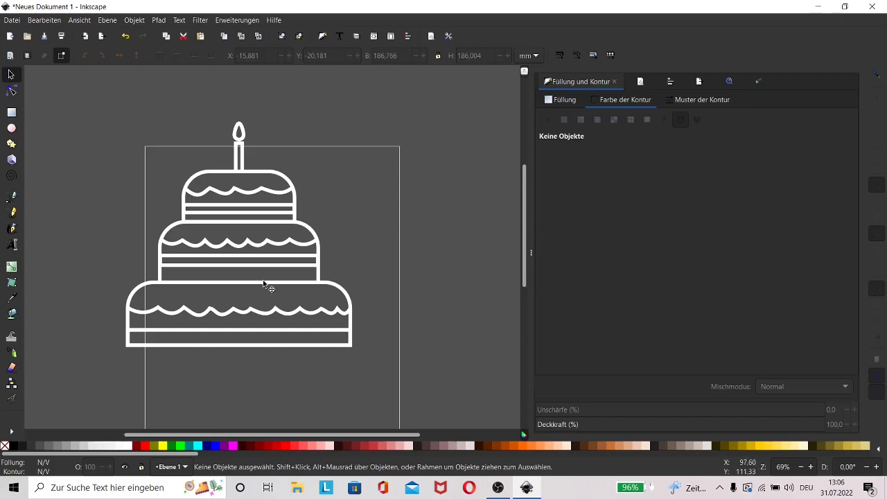
Move the reference cake left and draw an unfilled, white-outlined 157.79 × 49.90 mm rectangle beside it.
mouse_move(114, 118)
left_mouse_down()
mouse_move(294, 352)
mouse_move(361, 415)
left_mouse_up()
mouse_move(266, 250)
left_mouse_down()
mouse_move(195, 233)
mouse_move(124, 178)
left_mouse_up()
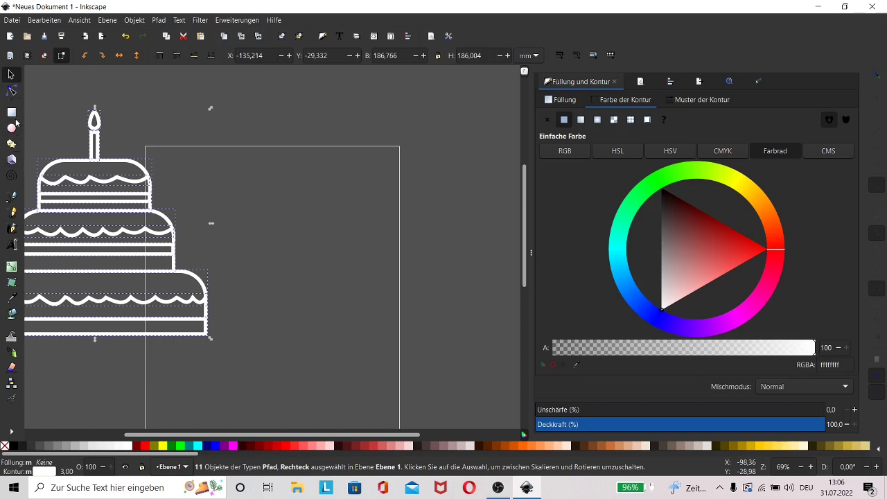
left_click(11, 112)
mouse_move(250, 282)
left_mouse_down()
mouse_move(386, 341)
mouse_move(439, 341)
left_mouse_up()
left_click(560, 101)
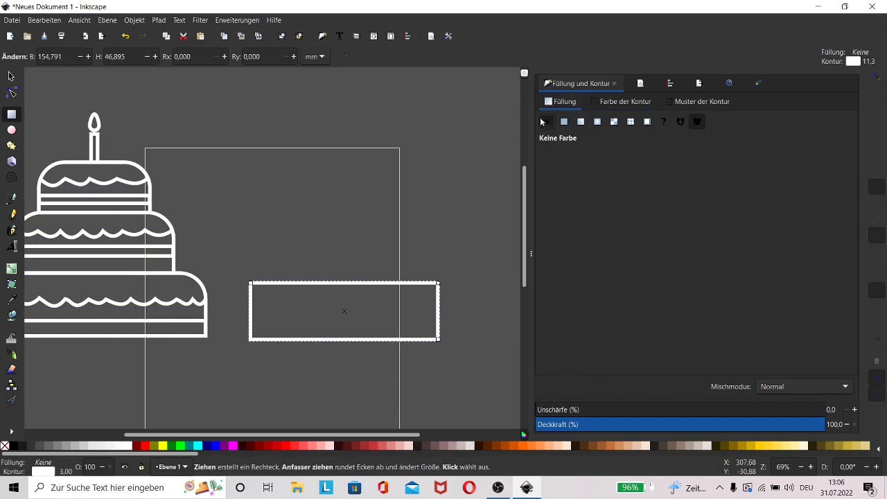
left_click(619, 107)
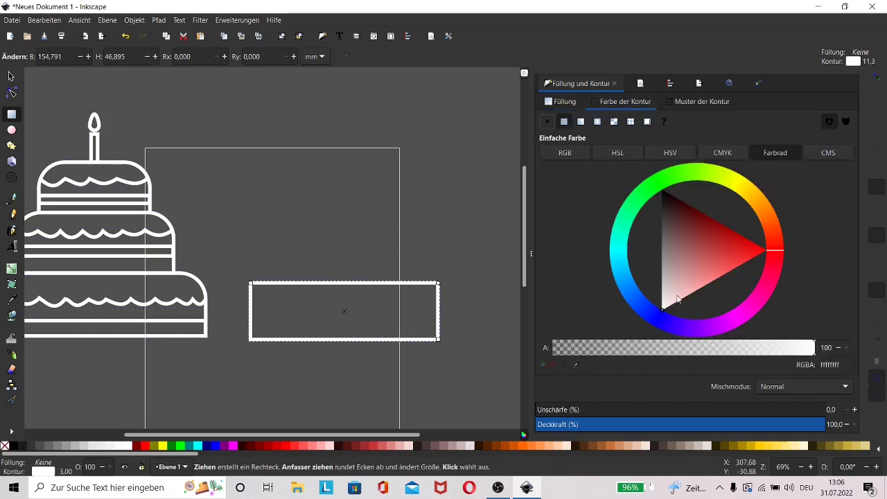
key("s")
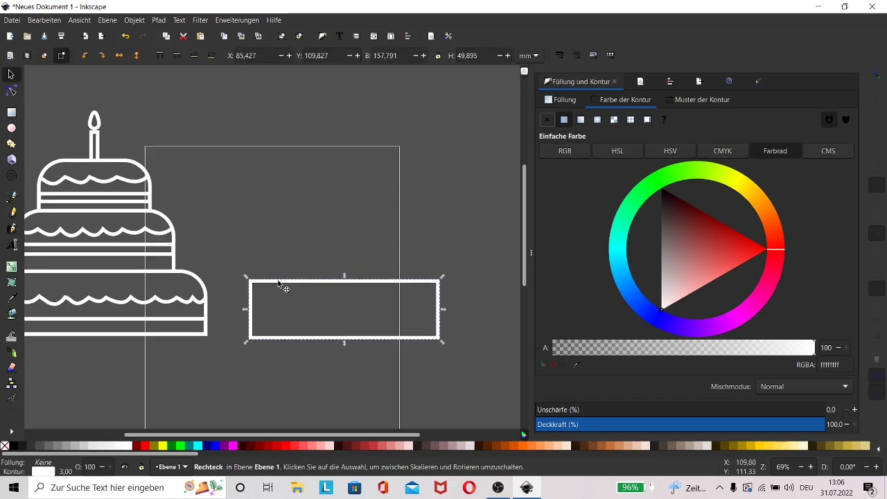
left_click(158, 21)
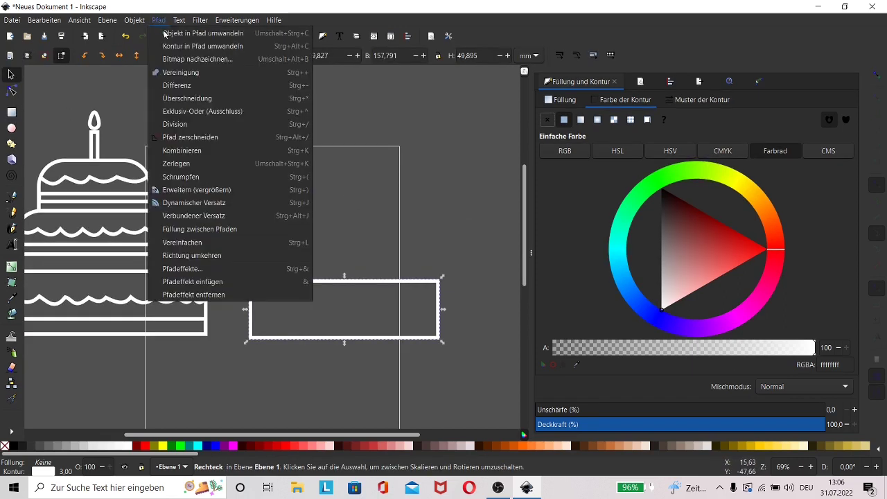
Convert the rectangle to a path and add the Ecken (Abrunden/Fasen) corners path effect.
left_click(165, 33)
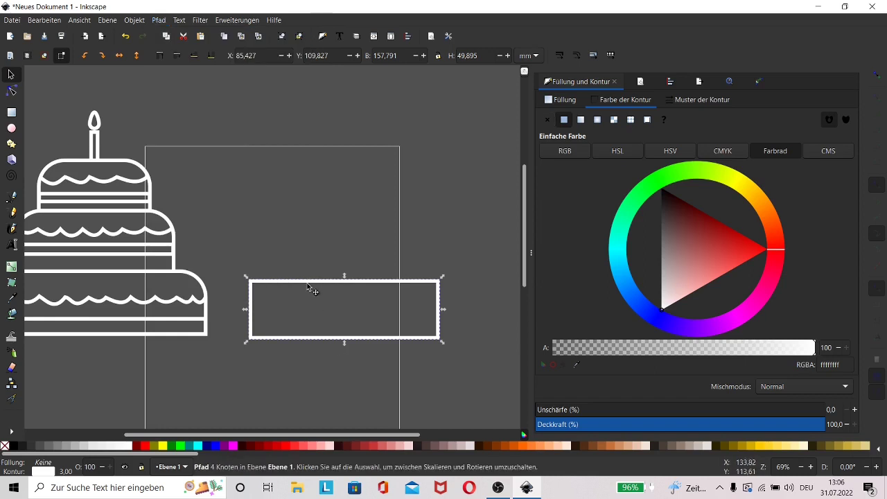
left_click(164, 23)
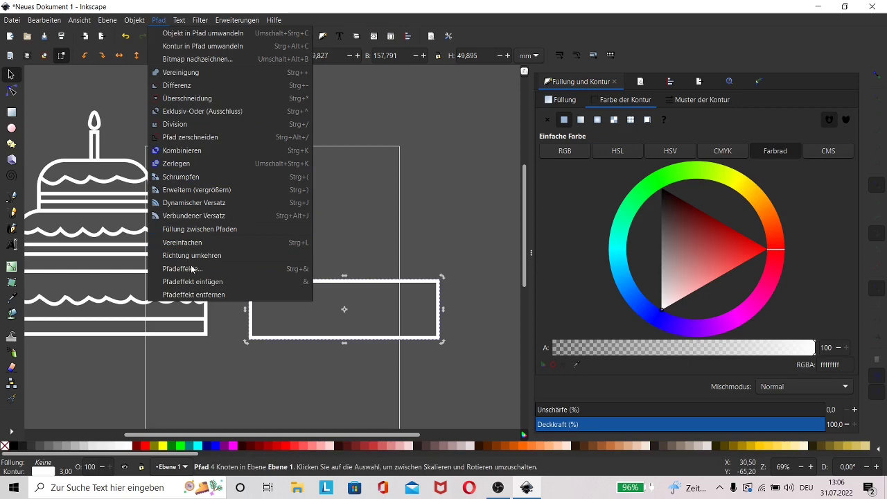
left_click(185, 268)
left_click(555, 414)
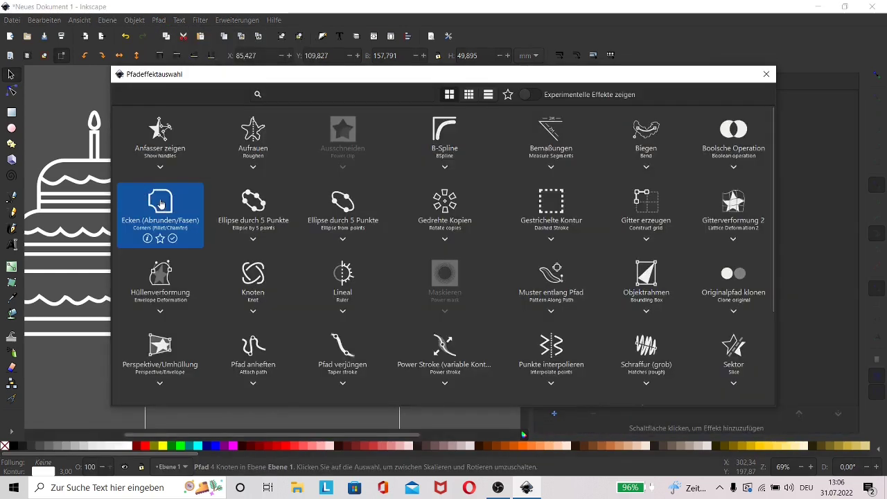
left_click(161, 200)
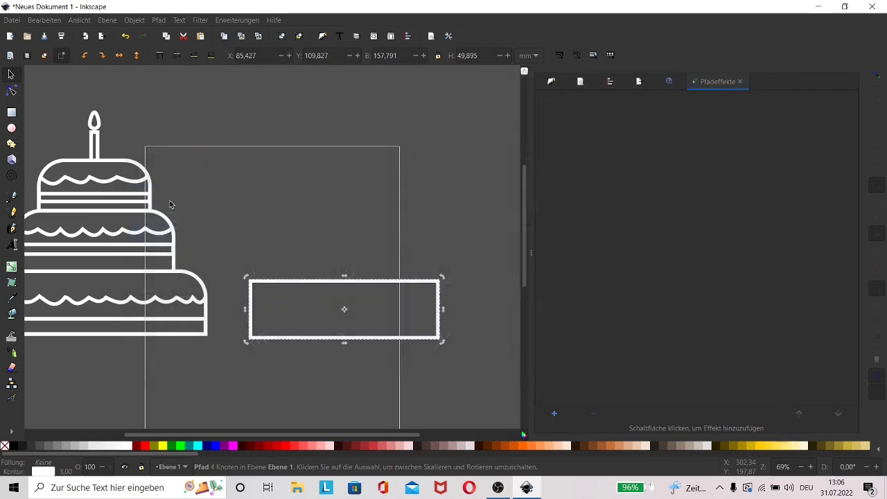
Round off the rectangle's two top corners to shape the bottom tier, then duplicate it.
left_click(12, 92)
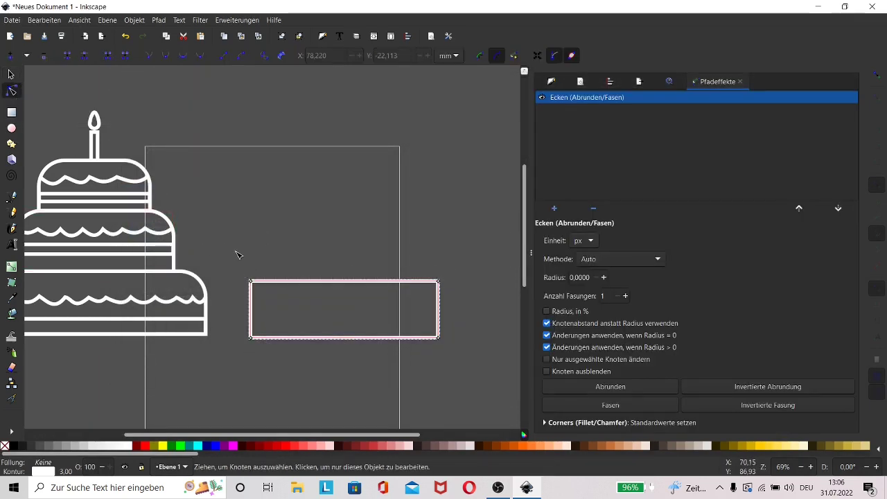
left_click_drag(236, 262, 475, 314)
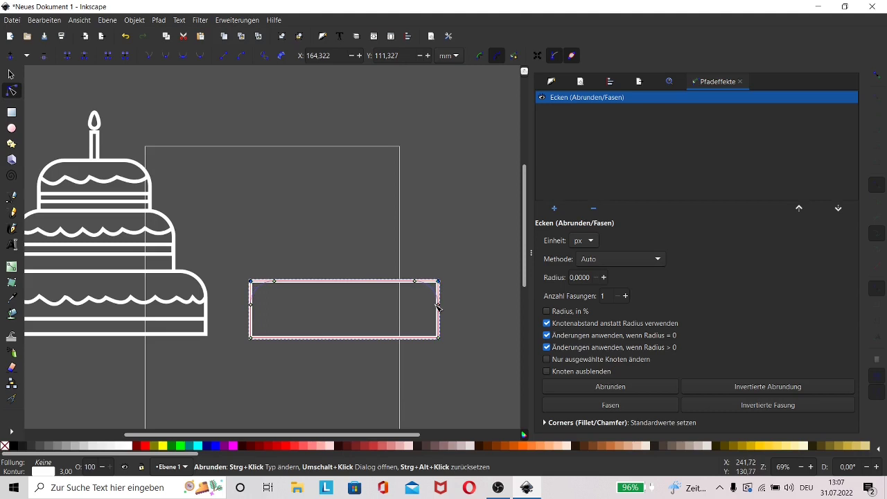
left_click(438, 307)
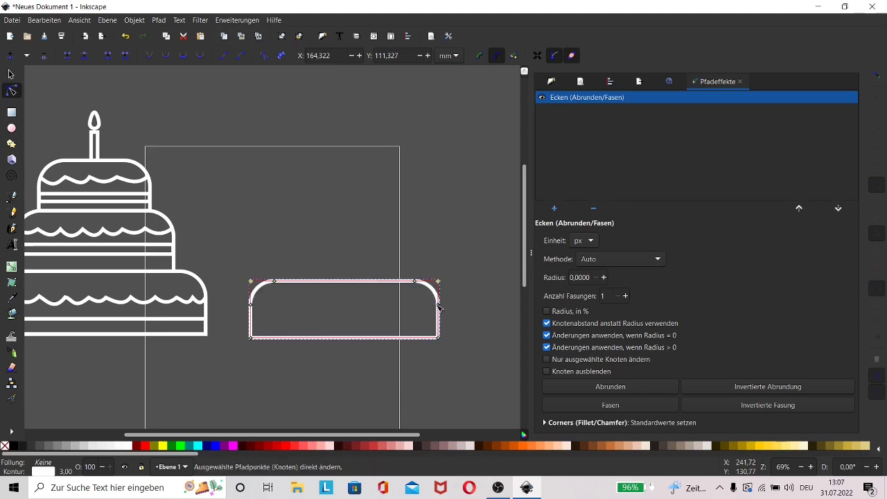
key("s")
key("ctrl+d")
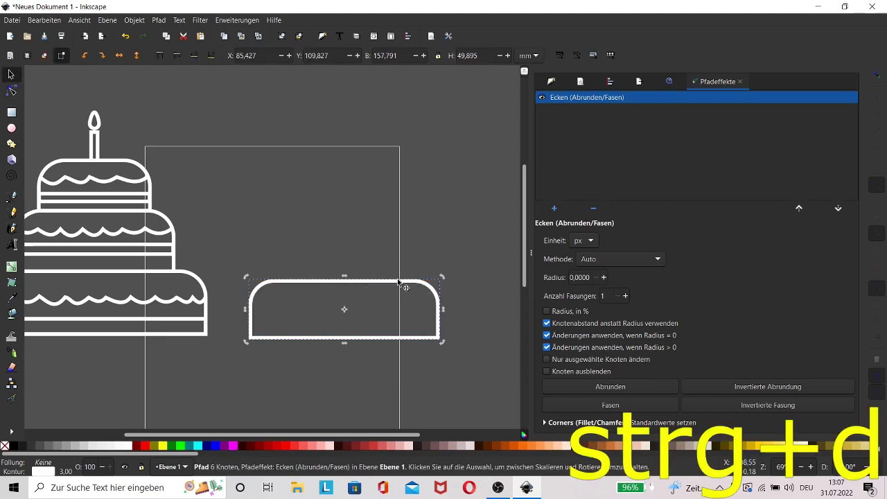
Move the copy above the bottom tier and scale it into a narrower middle tier.
mouse_move(399, 283)
left_mouse_down()
mouse_move(443, 234)
mouse_move(416, 231)
left_mouse_up()
left_click_drag(270, 241, 284, 243)
left_click_drag(346, 237, 367, 173)
Duplicate the middle tier and scale the copy into a narrower top tier above it.
right_click(356, 231)
left_click(361, 244)
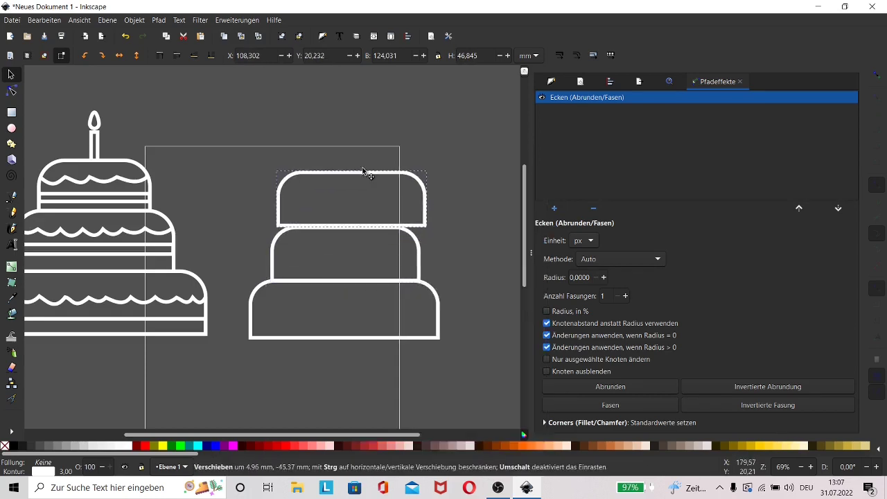
left_click_drag(424, 170, 401, 186)
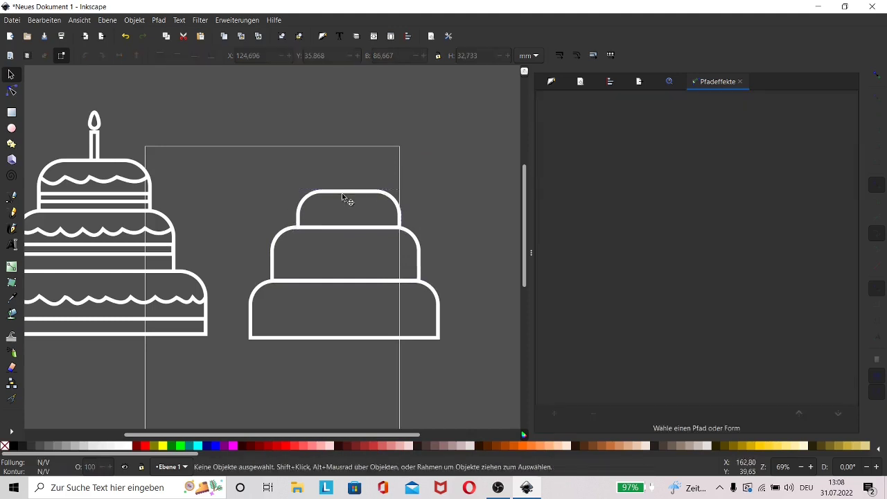
left_click_drag(349, 192, 349, 187)
left_click(254, 146)
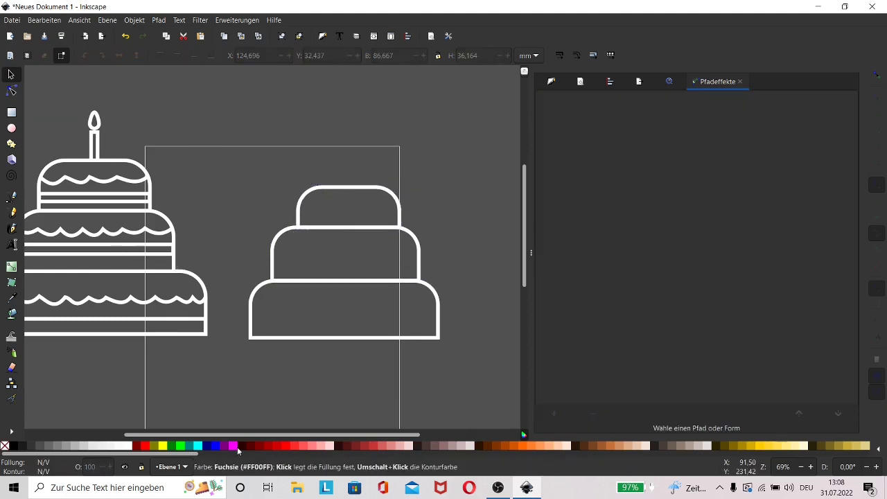
scroll(44, 245, "left", 2)
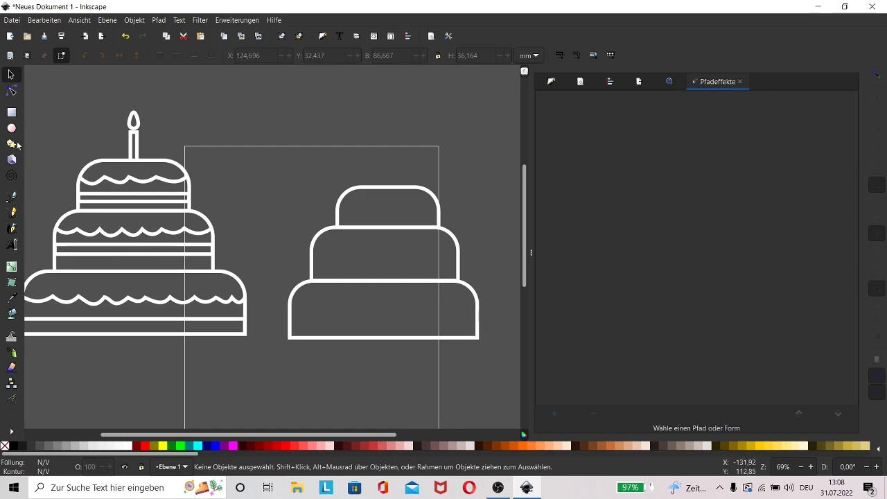
Draw a thin band rectangle across the bottom tier and fit it inside the tier.
left_click(11, 113)
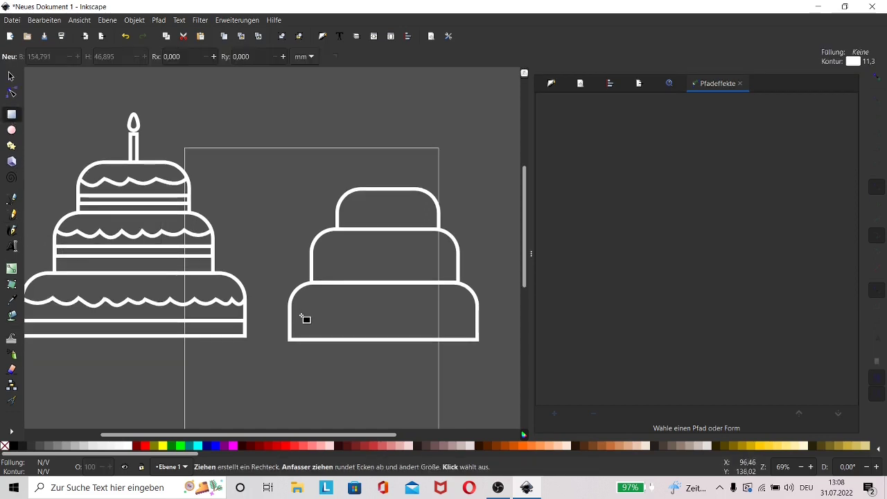
left_click_drag(287, 326, 479, 338)
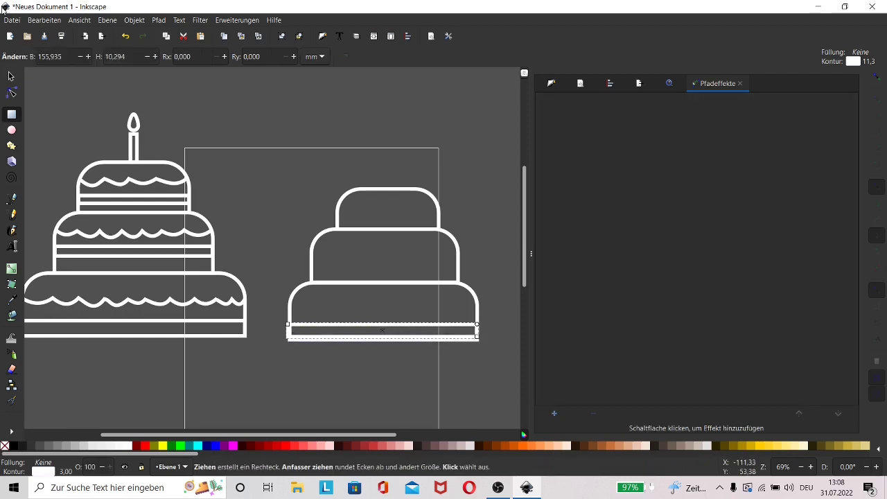
left_click(11, 78)
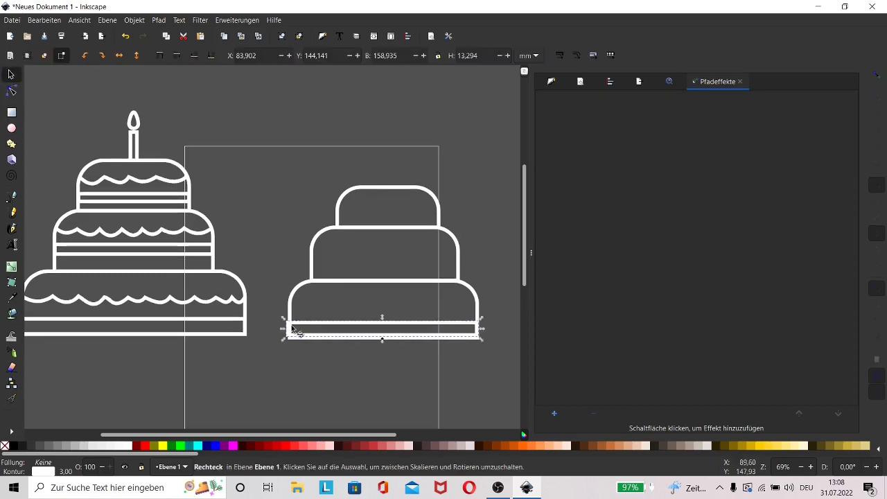
left_click_drag(284, 328, 288, 329)
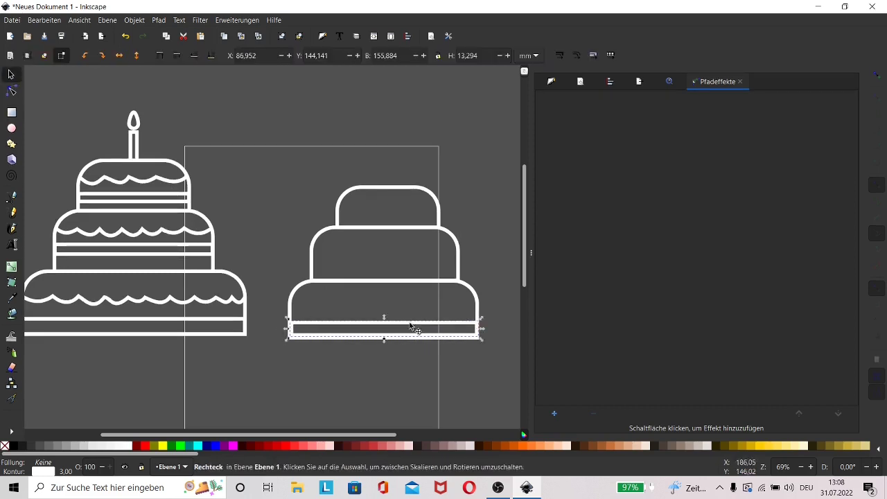
left_click_drag(414, 327, 414, 321)
left_click_drag(288, 323, 285, 327)
key("Escape")
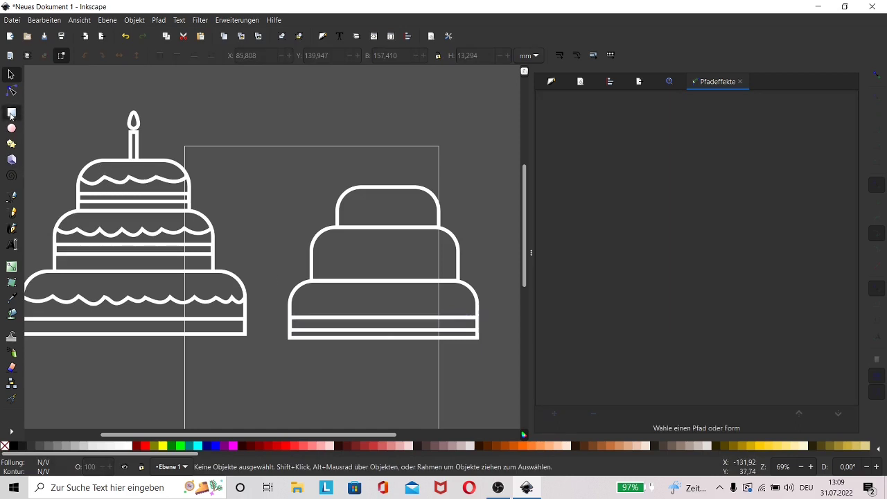
Draw thin band rectangles across the middle and top tiers.
left_click(12, 113)
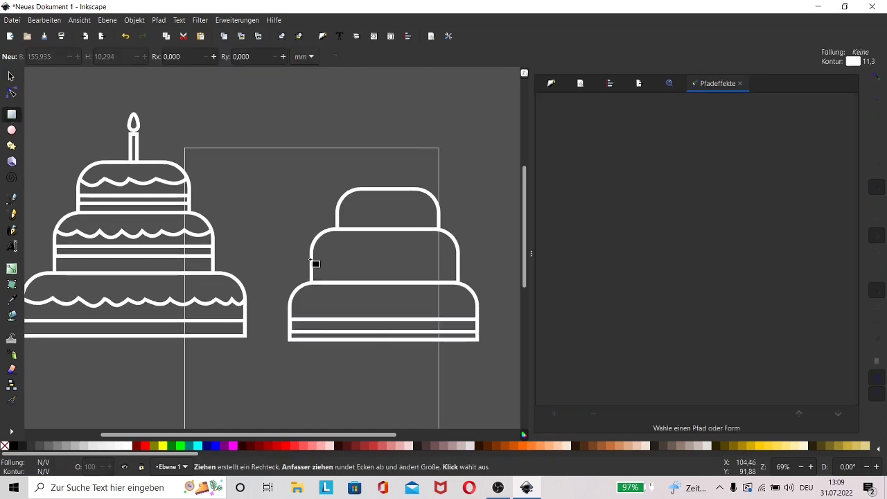
left_click_drag(311, 257, 462, 266)
key("s")
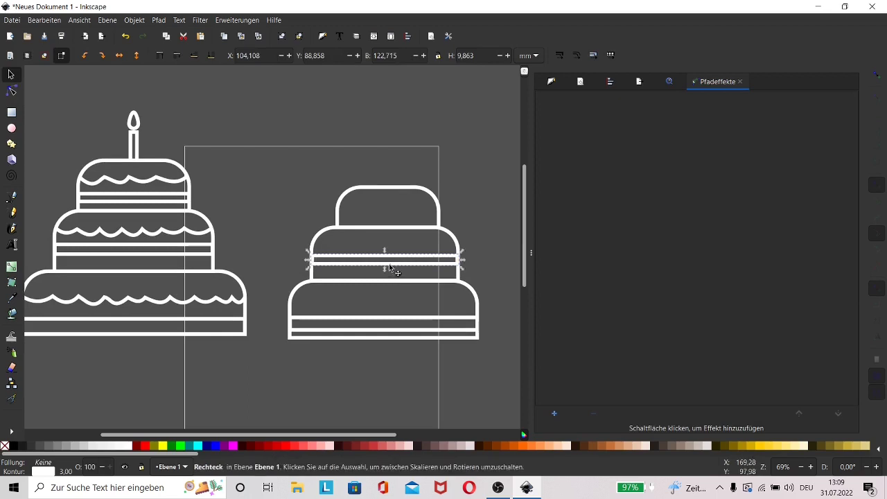
key("Escape")
key("r")
left_click_drag(338, 212, 448, 221)
key("s")
key("Escape")
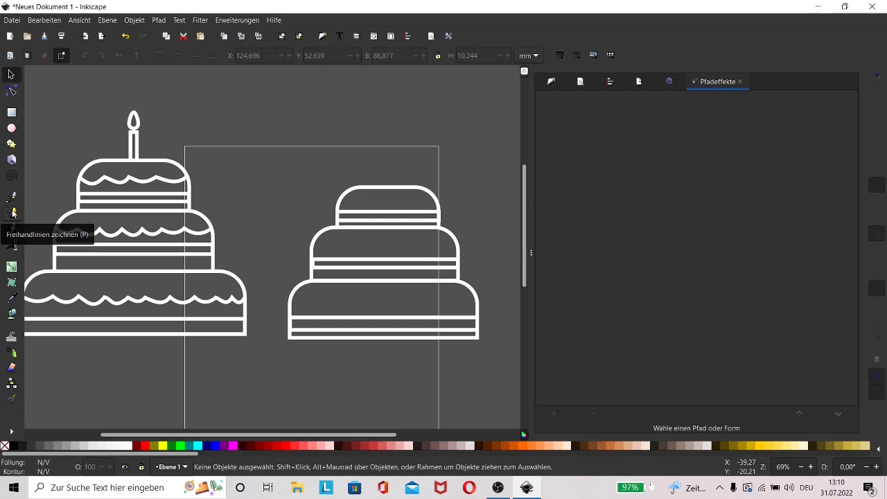
Draw freehand Pencil lines across the top, middle and bottom tiers of the right cake.
left_click(12, 213)
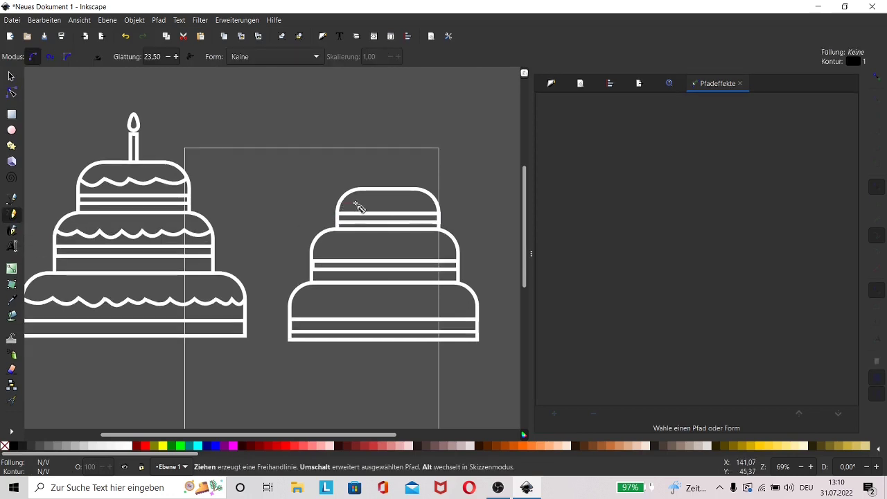
left_click_drag(338, 203, 378, 203)
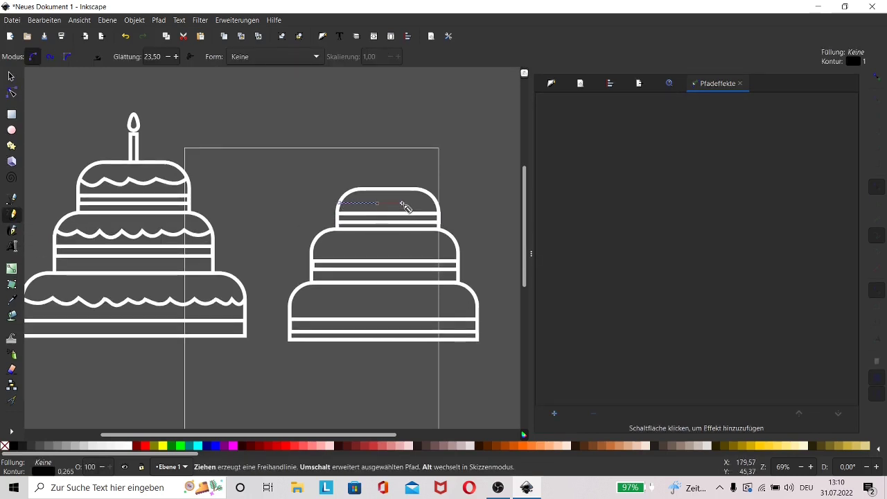
left_click_drag(404, 203, 438, 203)
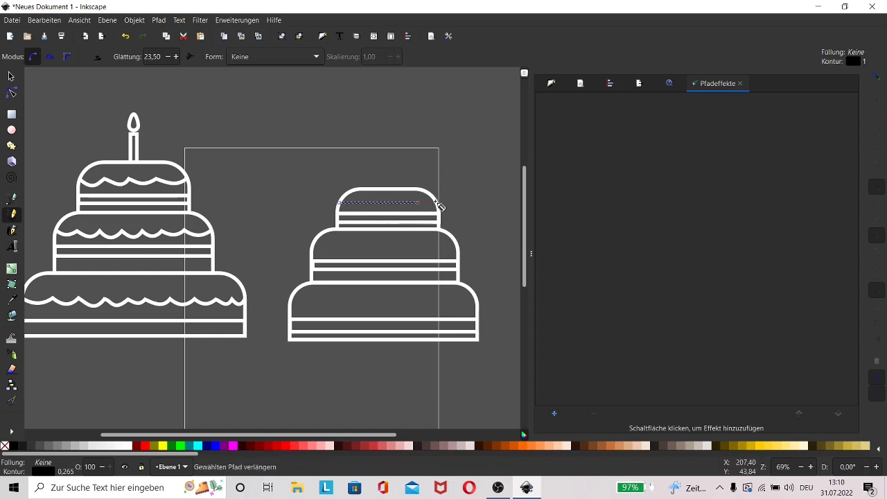
left_click(313, 247)
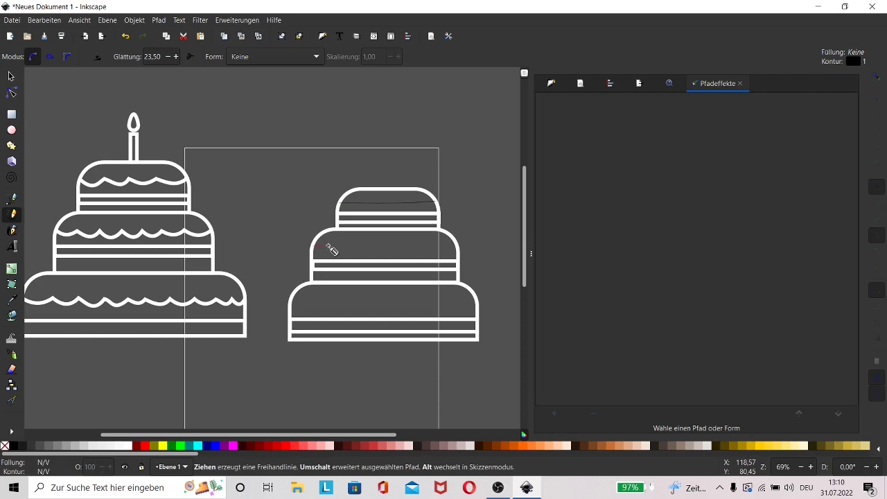
left_click_drag(329, 247, 456, 245)
left_click_drag(289, 304, 455, 309)
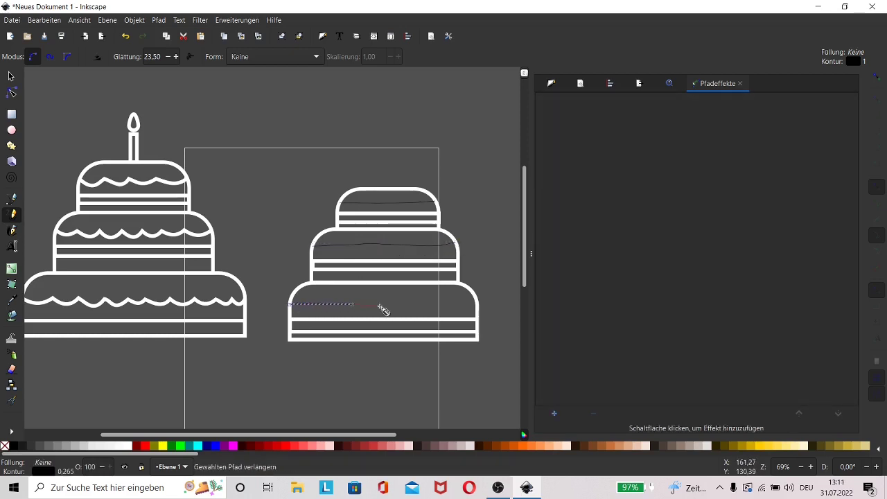
Give all three freehand tier lines a white stroke 3 mm wide in Fill and Stroke.
key("s")
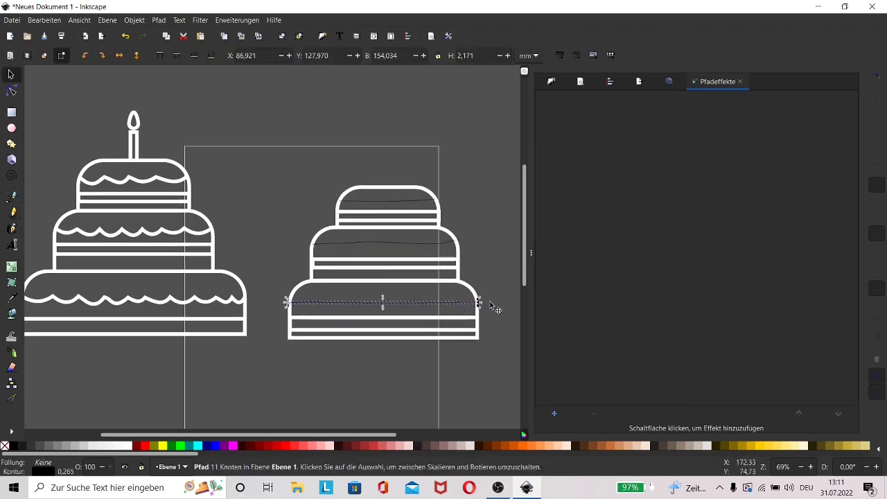
left_click(409, 244, "shift")
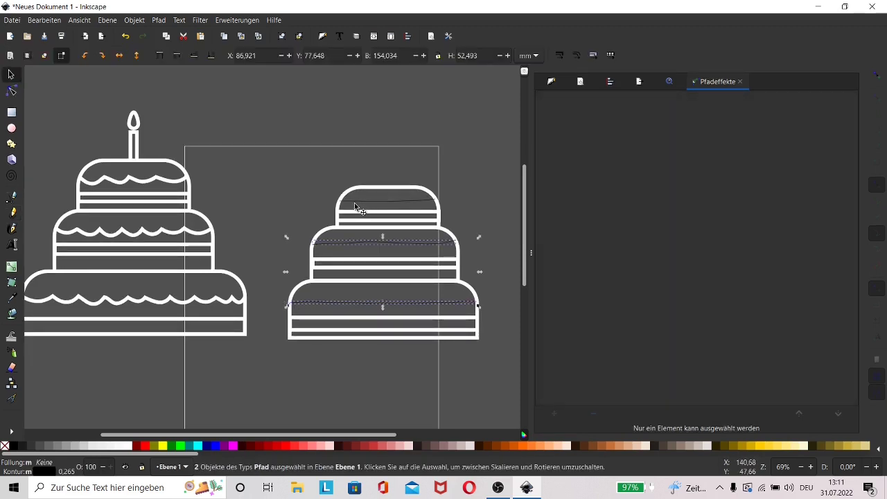
left_click(354, 202, "shift")
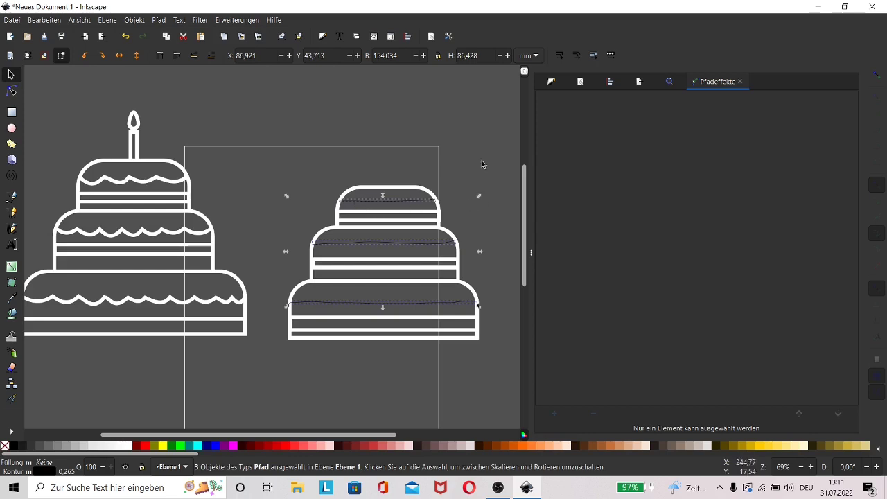
left_click(554, 81)
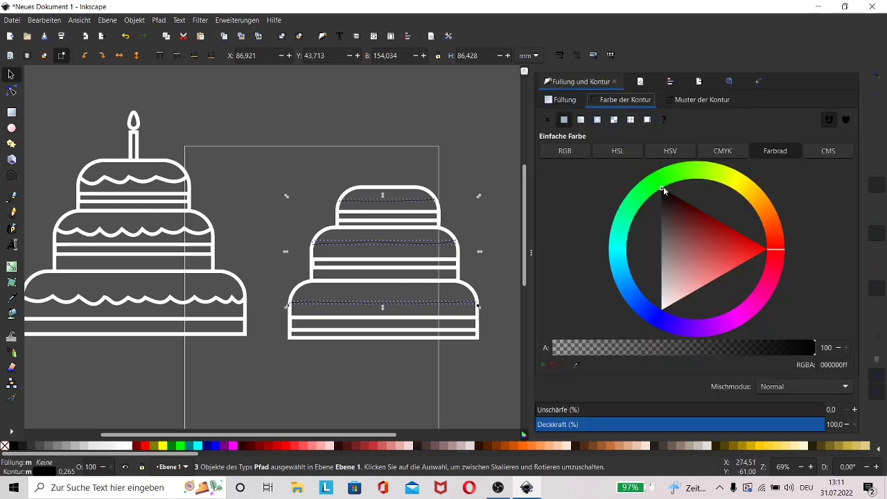
left_click_drag(664, 192, 667, 222)
left_click_drag(749, 232, 775, 229)
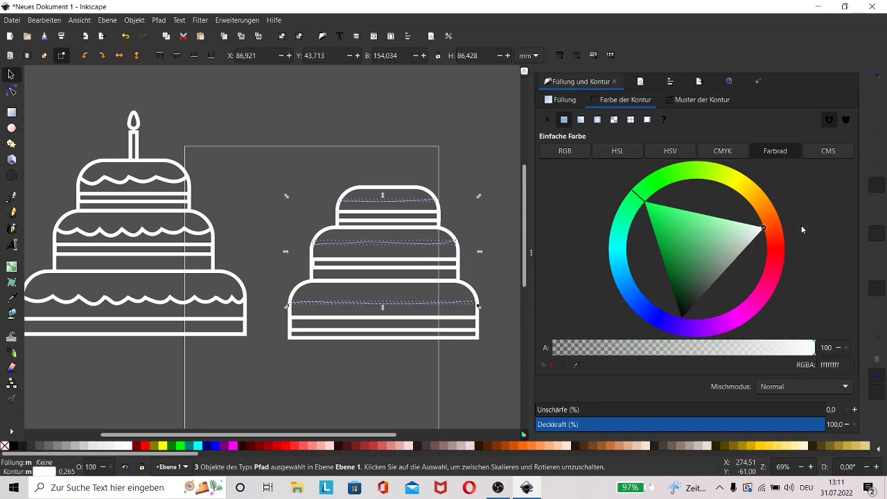
left_click(687, 101)
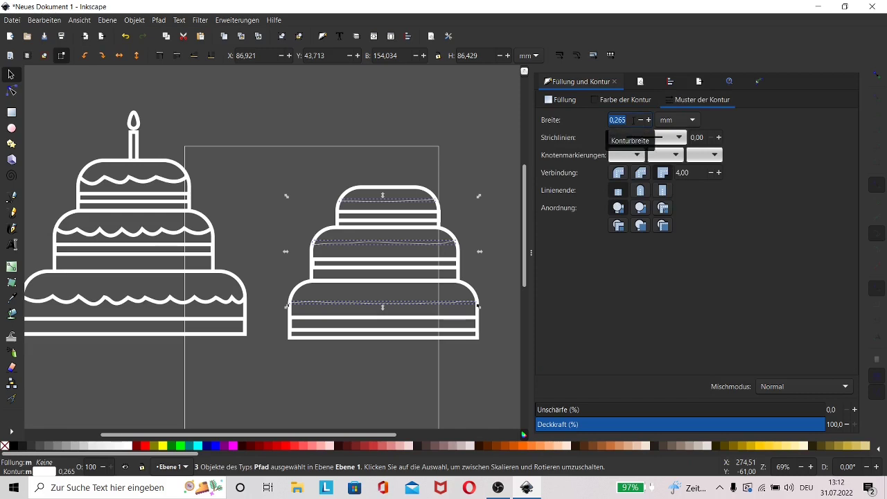
left_click(633, 120)
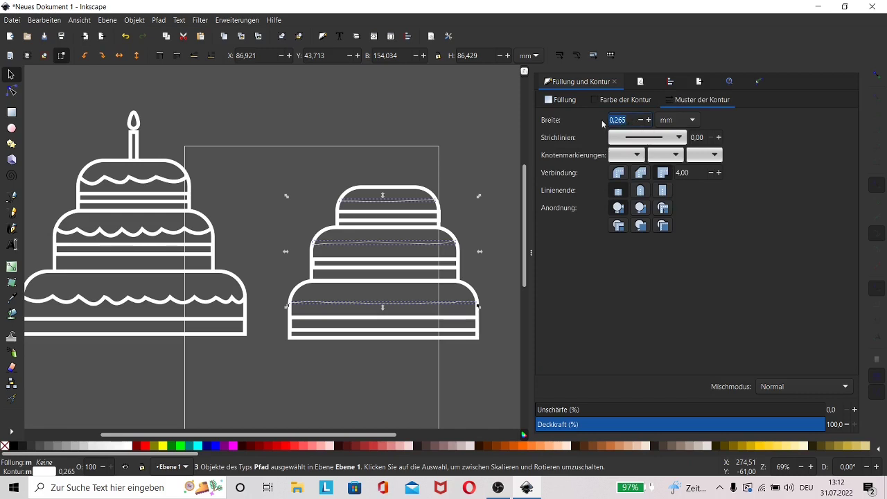
type("3")
key("Return")
left_click(11, 91)
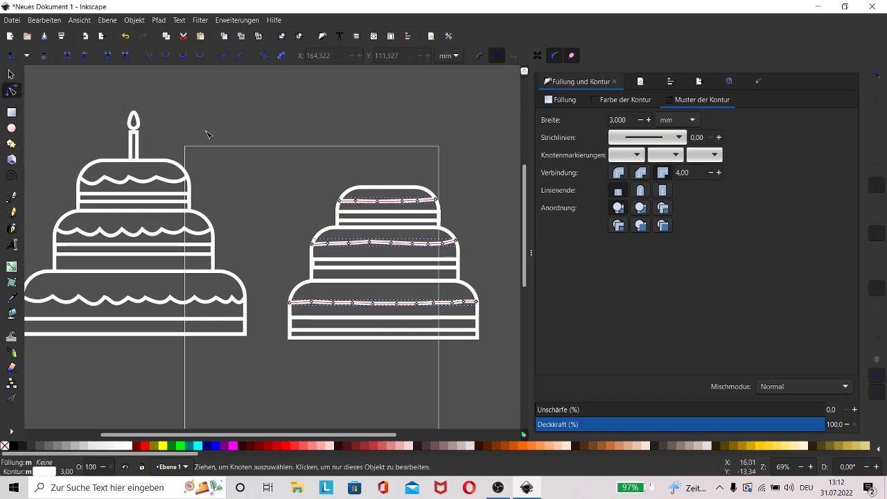
Bend the three tier lines into scalloped wavy icing curves with the Node tool.
left_click(353, 202)
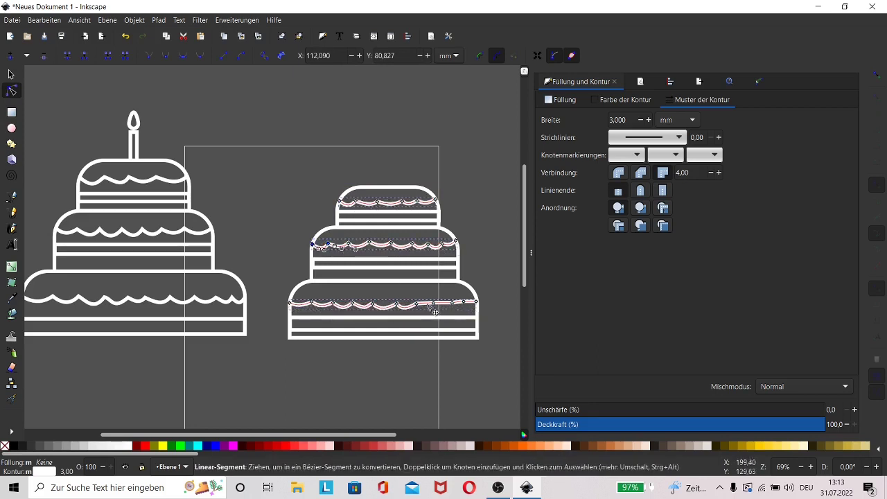
key("Escape")
key("s")
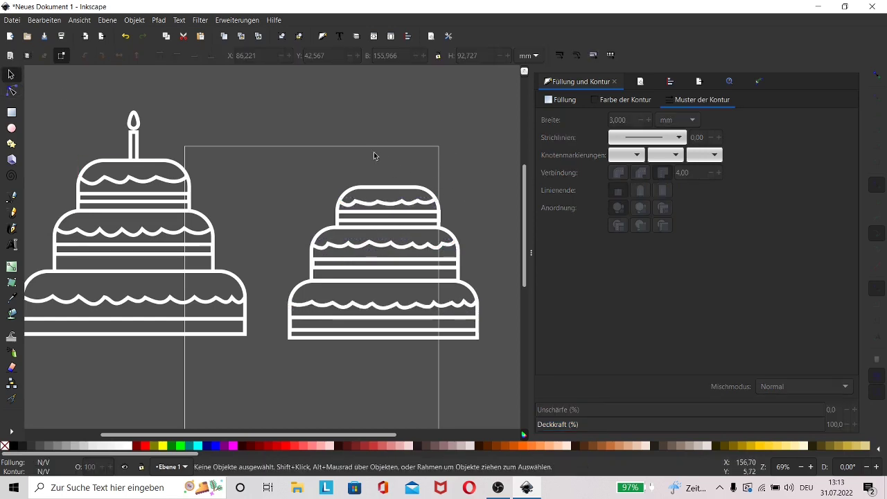
Draw a narrow candle rectangle on top of the cake and a circle above it.
key("r")
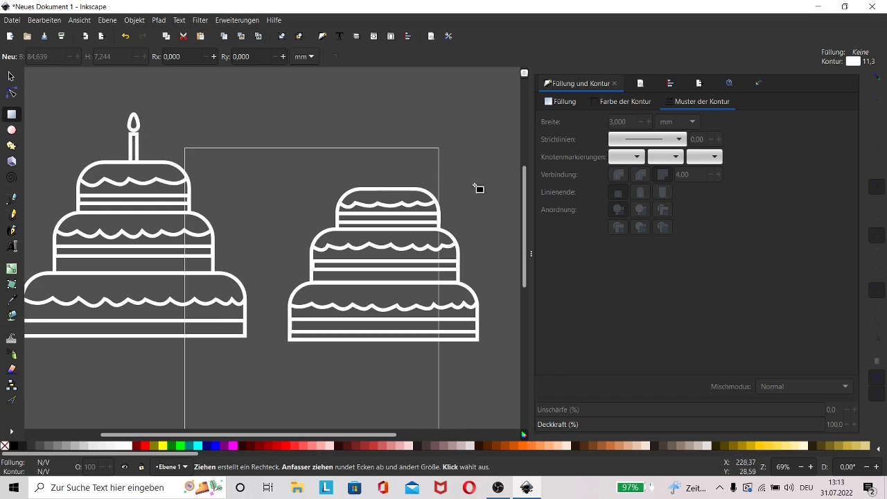
mouse_move(377, 165)
left_mouse_down()
mouse_move(386, 189)
mouse_move(392, 175)
left_mouse_up()
key("s")
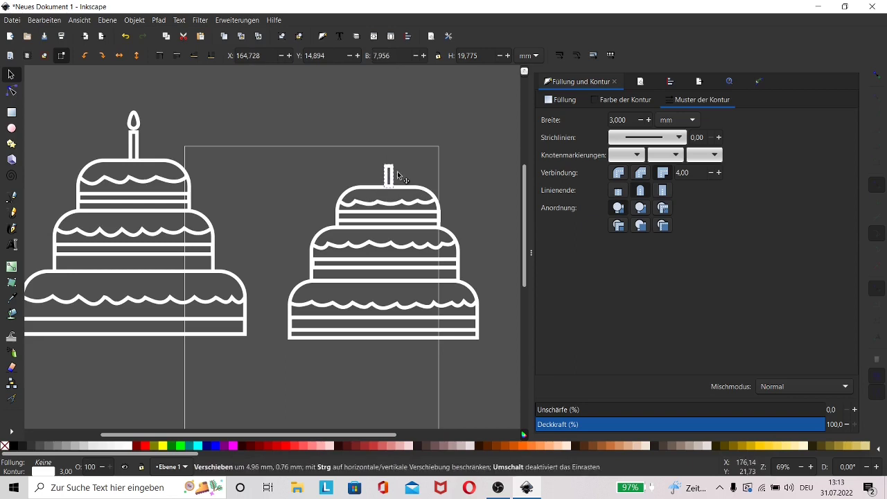
left_click(11, 130)
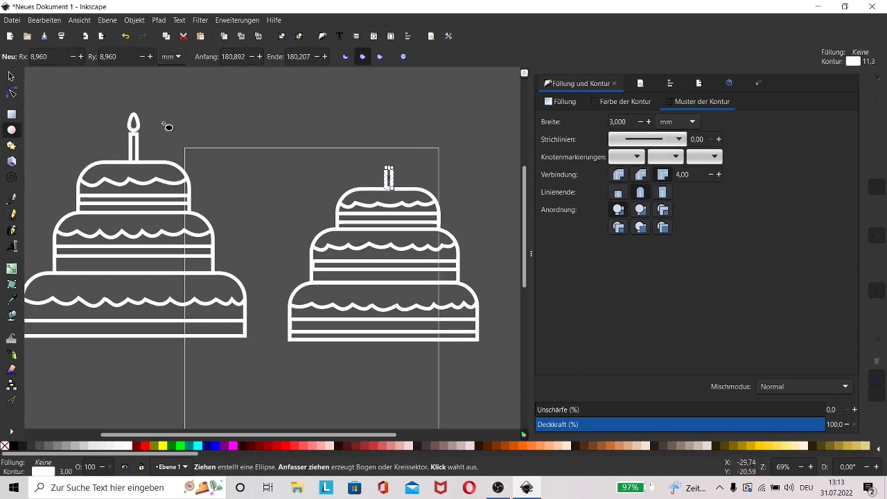
left_click_drag(378, 148, 402, 172)
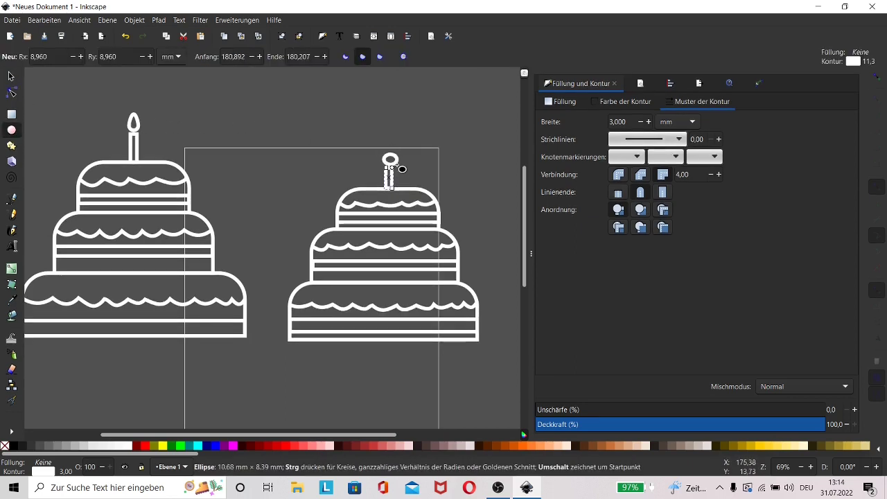
left_click(12, 76)
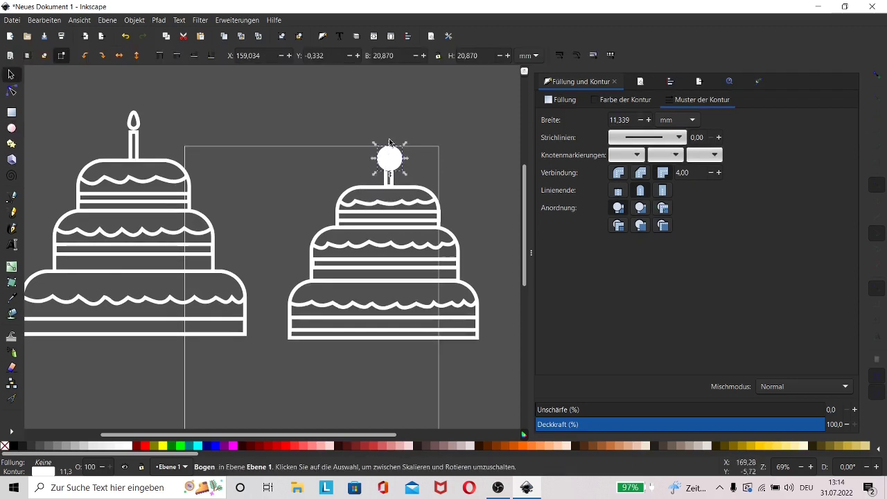
Convert the circle to a path and pull its top node up into a pointed flame.
left_click(158, 21)
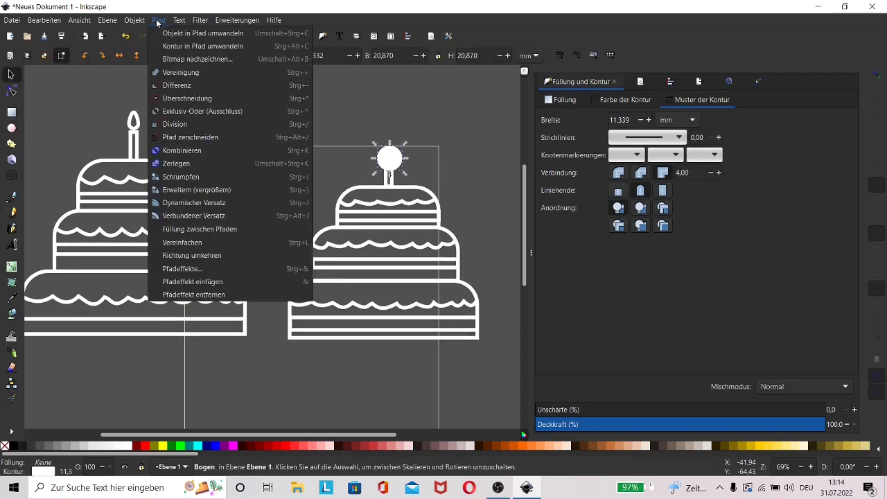
left_click(226, 40)
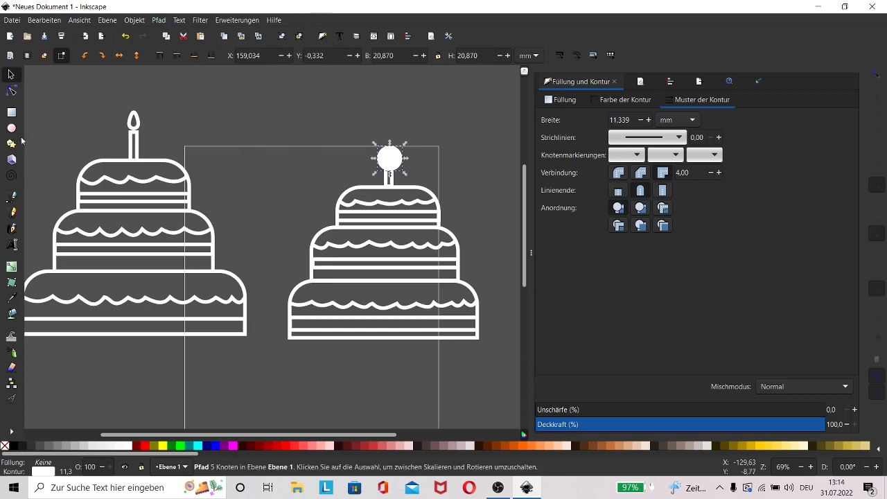
left_click(11, 91)
left_click_drag(391, 146, 393, 155)
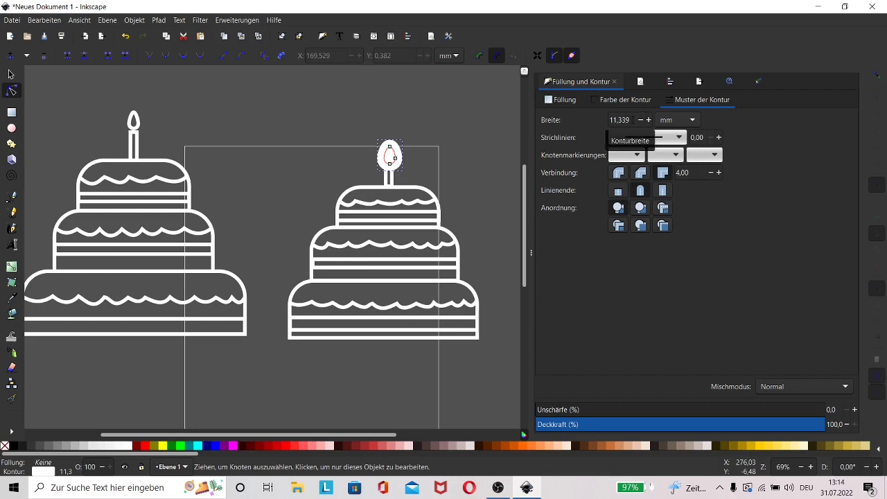
Give the flame a 3 mm stroke and select every part of the right cake.
left_click(623, 119)
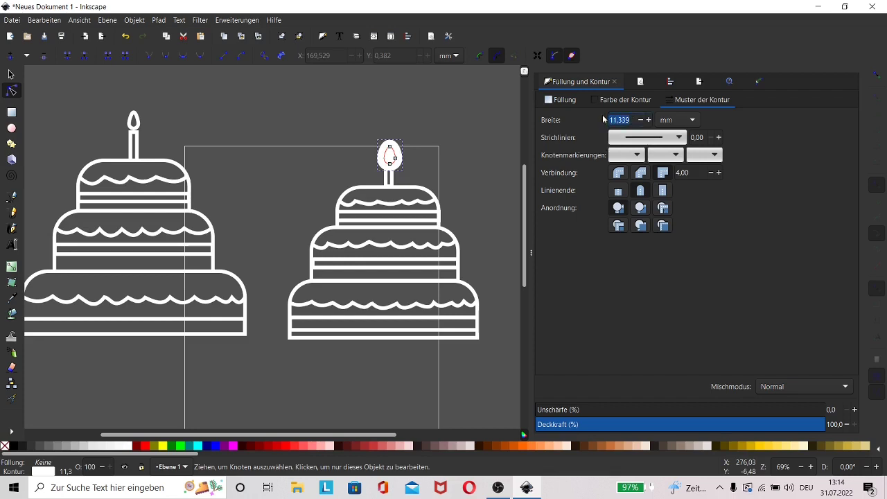
type("3")
key("Return")
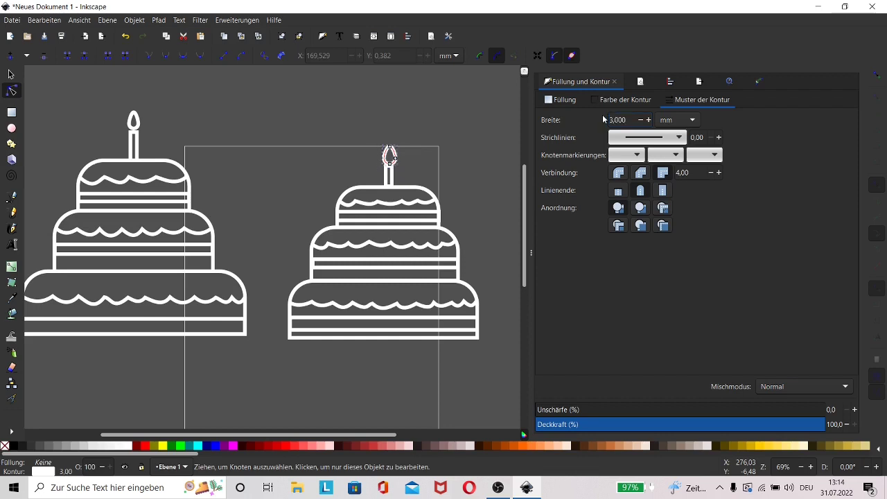
key("s")
mouse_move(291, 129)
left_mouse_down()
mouse_move(445, 388)
mouse_move(500, 324)
left_mouse_up()
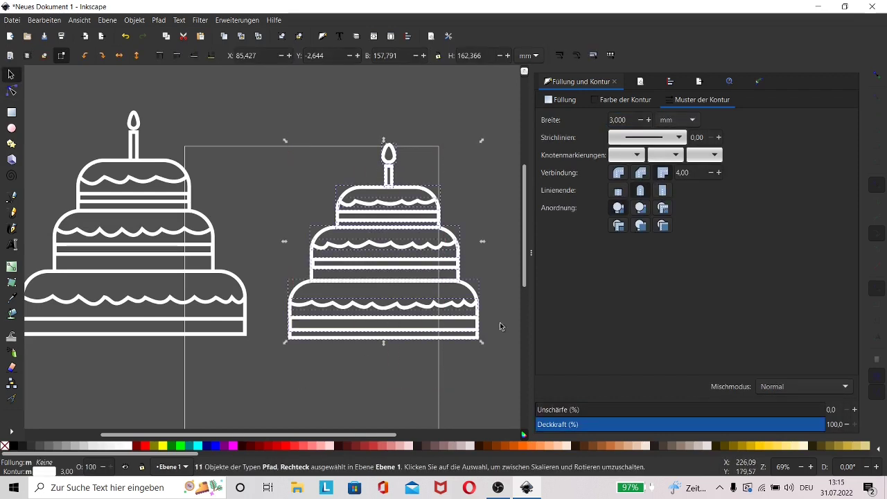
Centre the tiers, bands and candle on one vertical axis using Align and Distribute.
left_click(670, 82)
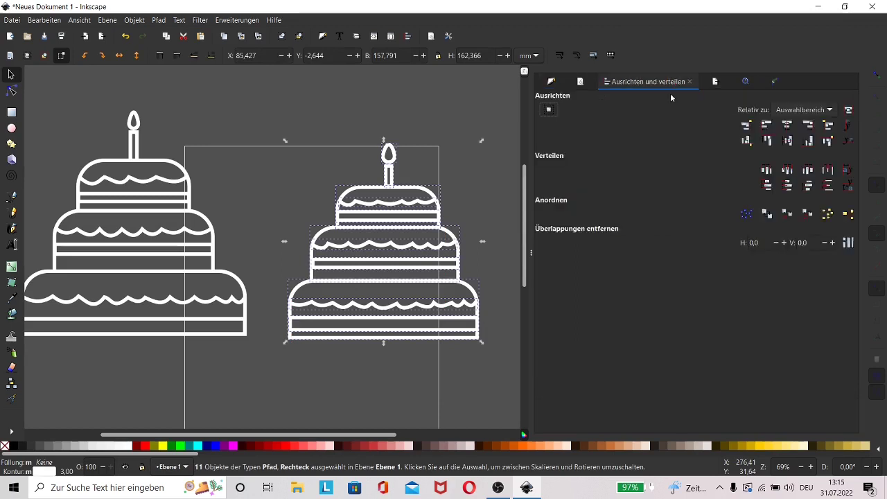
left_click(787, 125)
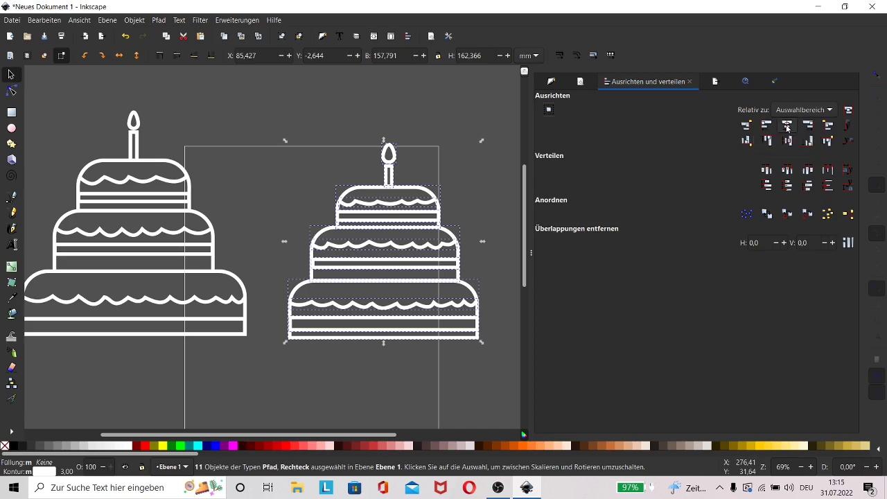
left_click(272, 98)
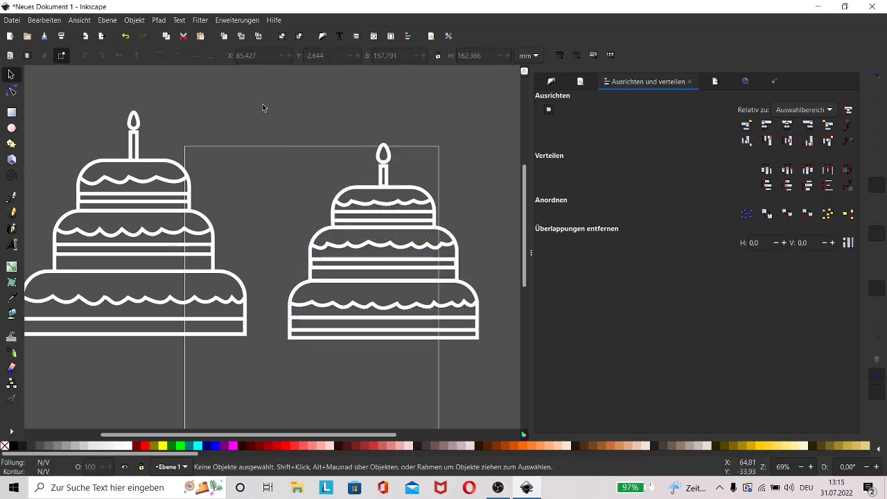